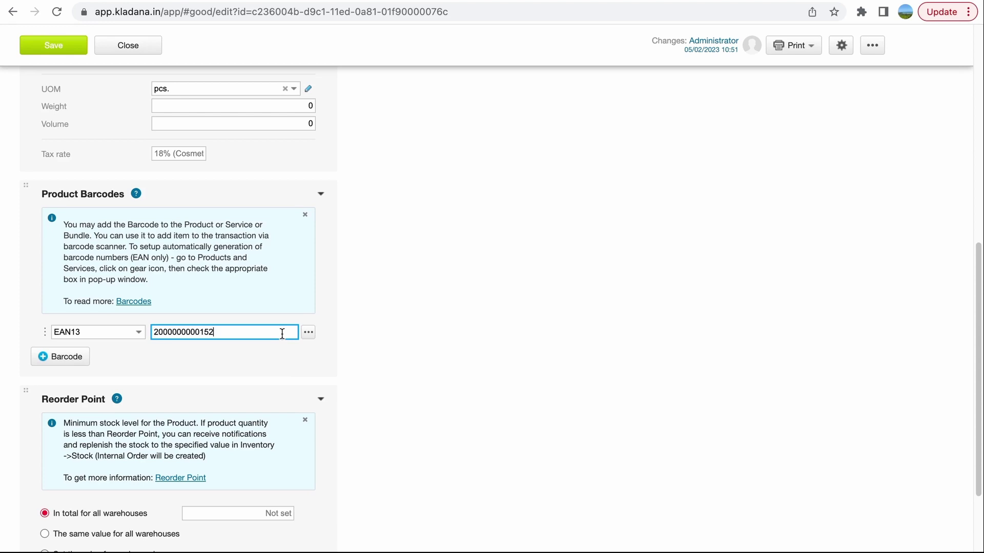
# Step: Save the product card of the 300 ml apple shampoo with its EAN13 barcode and close it
pyautogui.scroll(10, 282, 333)
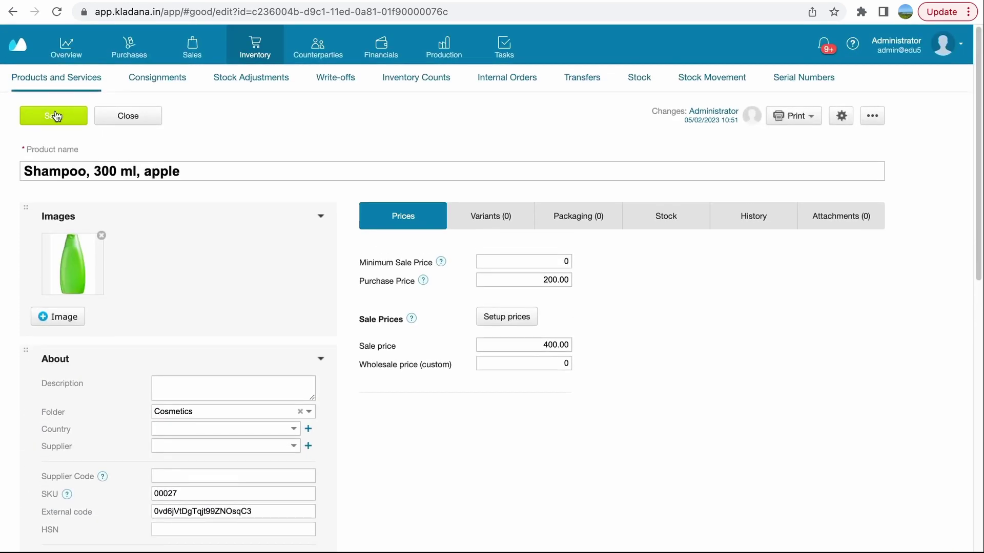
pyautogui.click(57, 116)
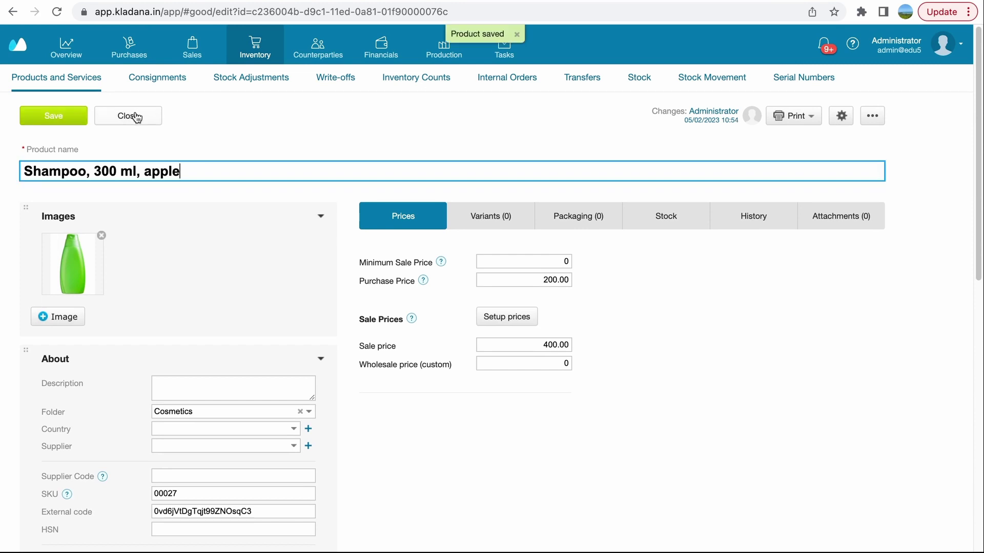
pyautogui.click(133, 115)
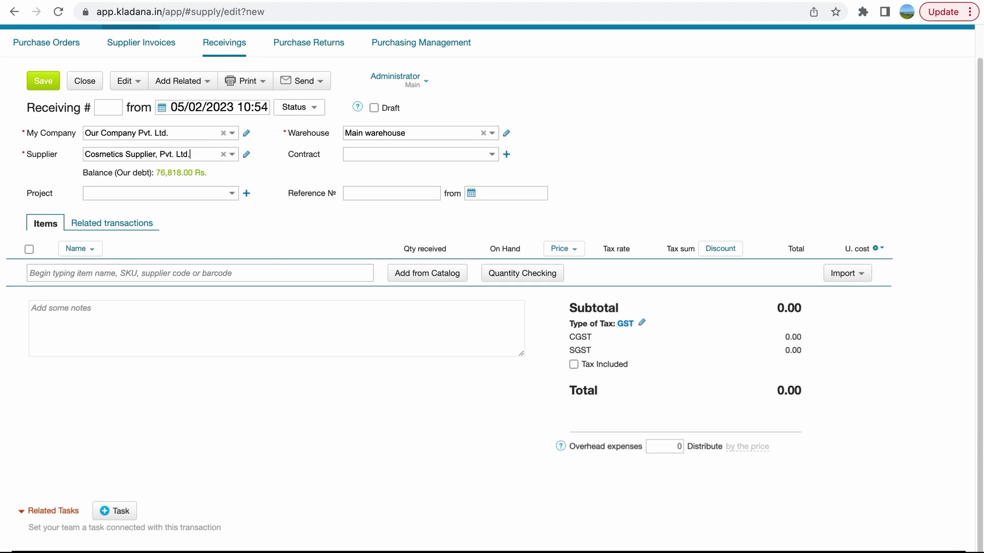
pyautogui.click(282, 277)
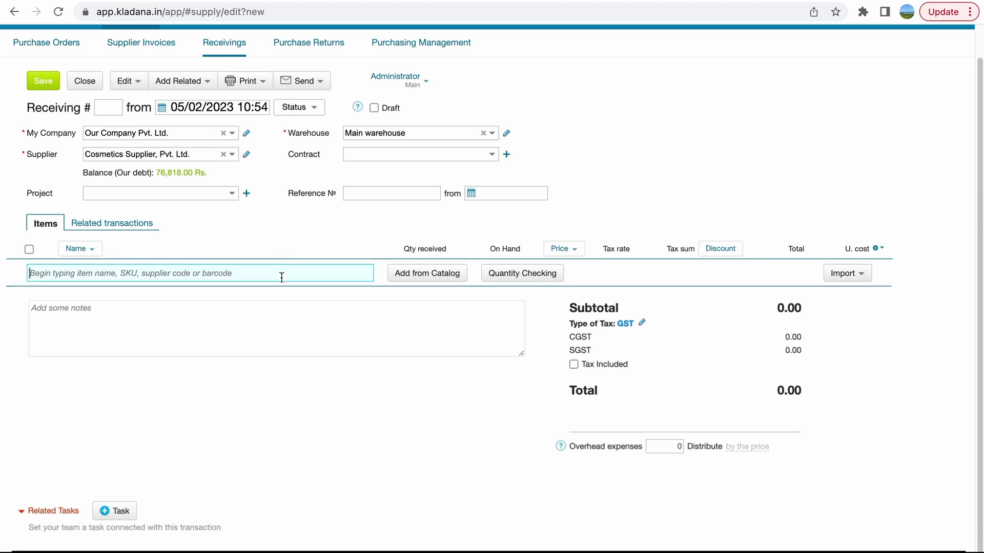
pyautogui.write('2000000000152')
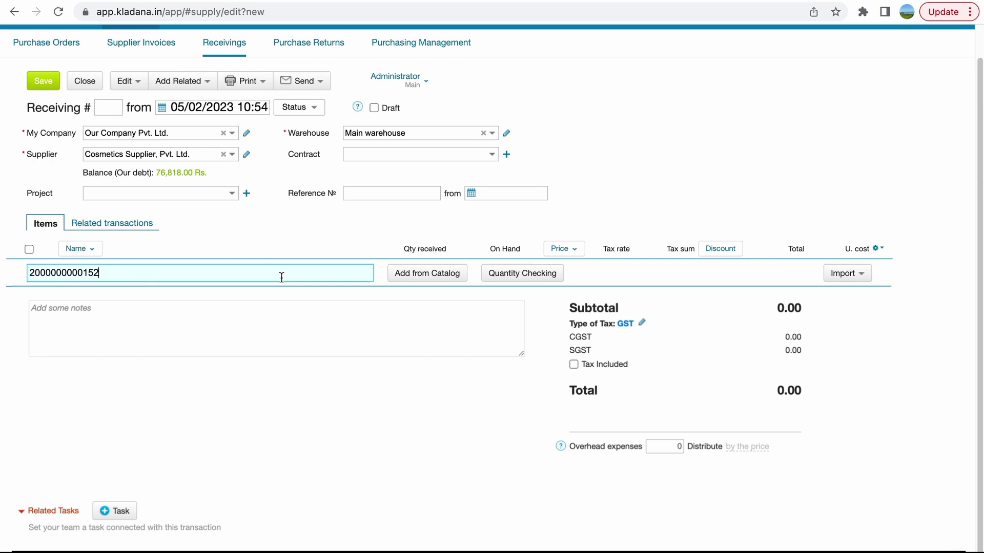
pyautogui.press('Return')
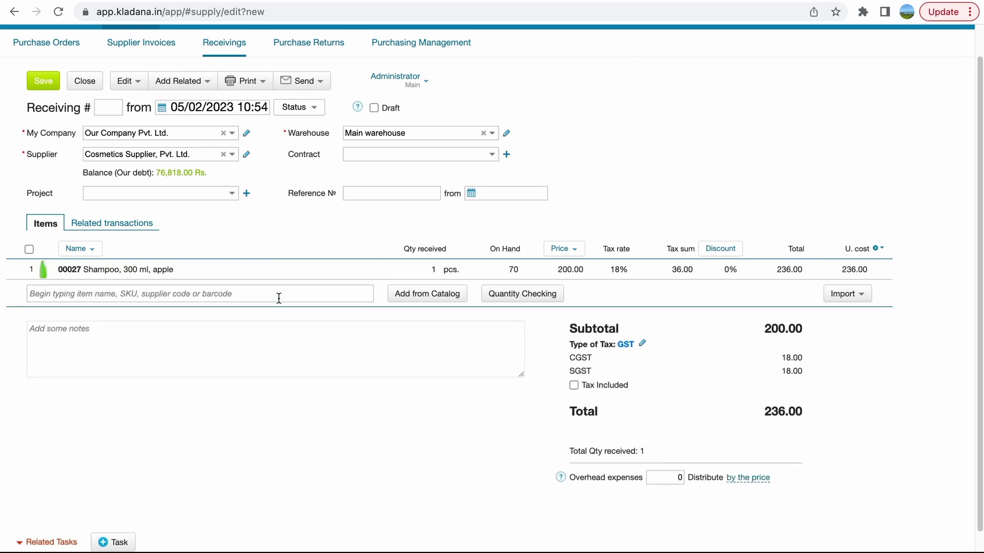
pyautogui.write('2000000000152')
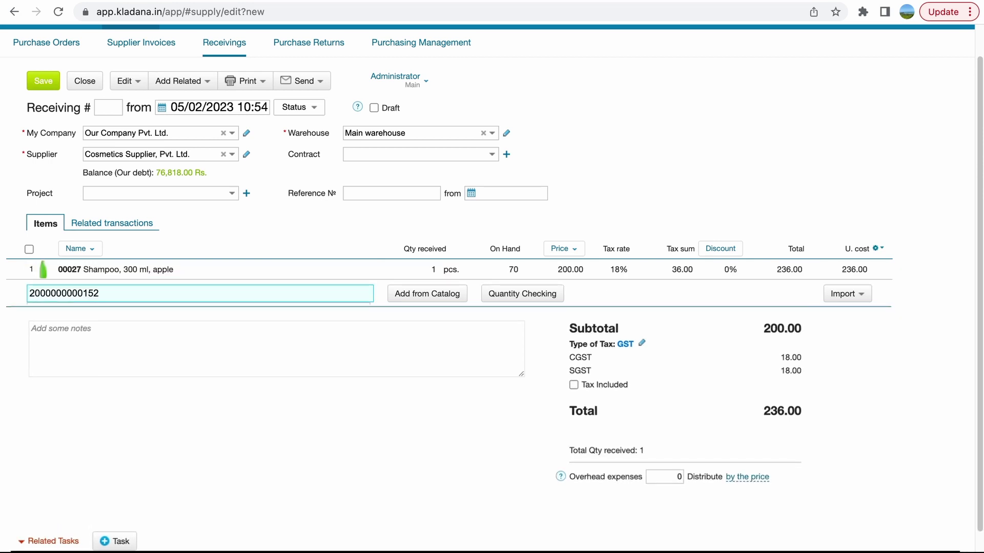
pyautogui.press('Return')
pyautogui.write('2000000000152')
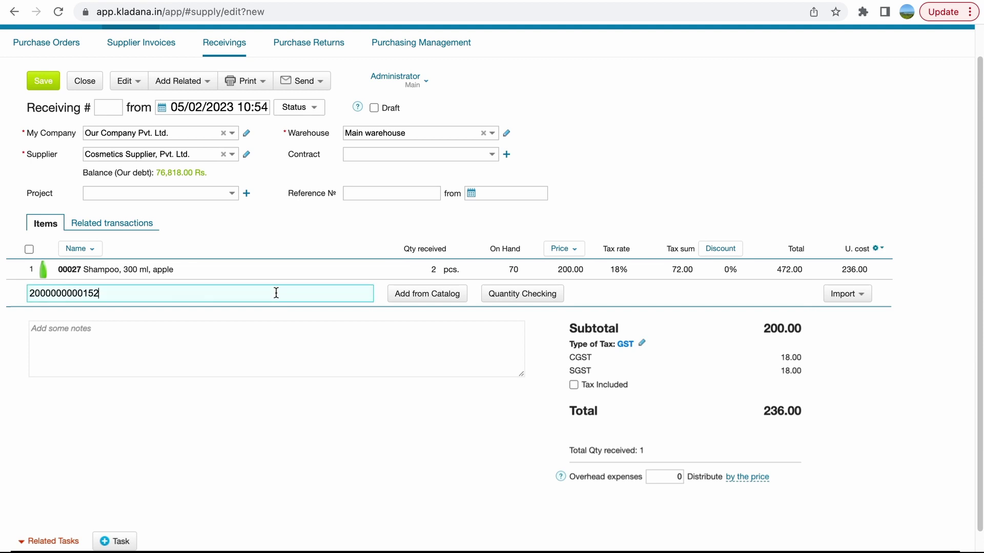
pyautogui.press('Return')
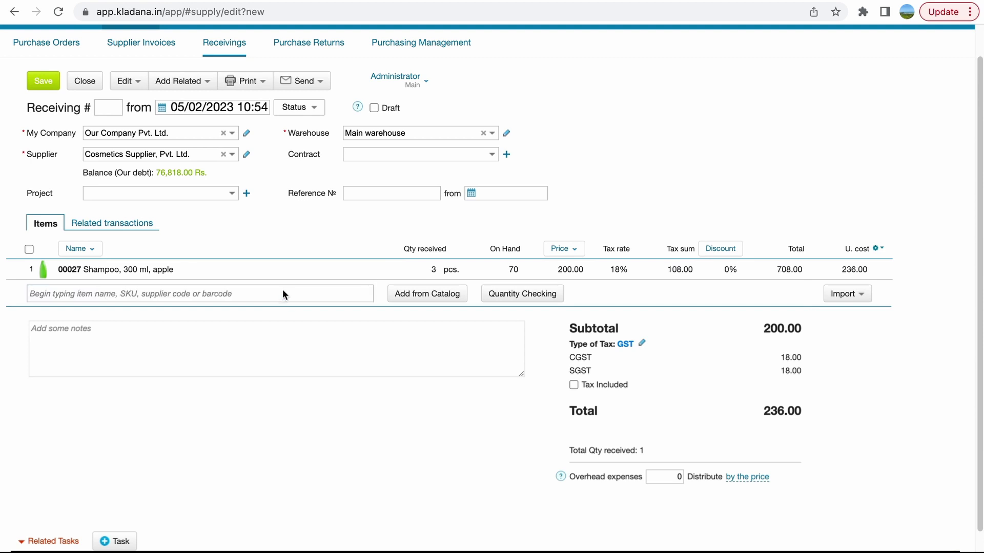
pyautogui.write('2000000000152')
pyautogui.press('Return')
pyautogui.write('2000000000152')
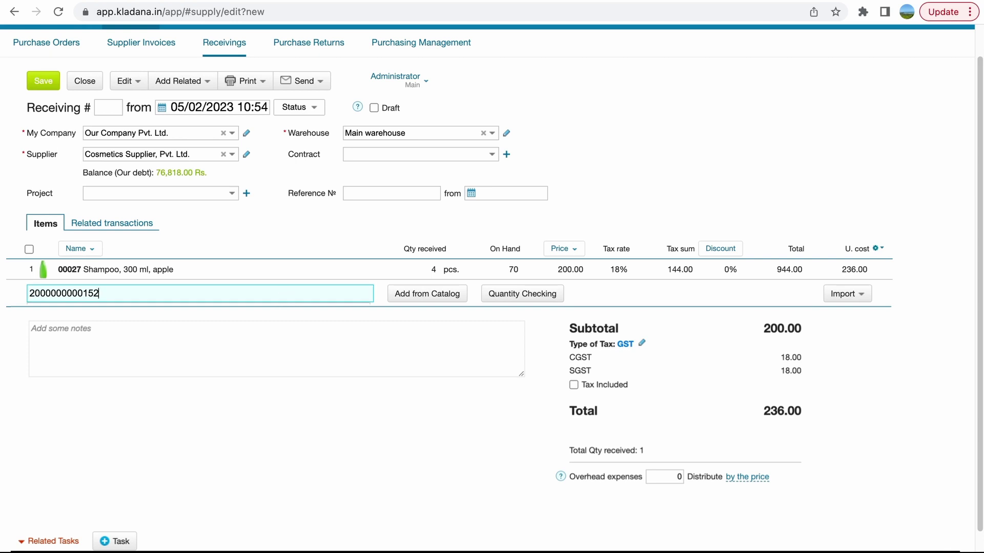
pyautogui.press('Return')
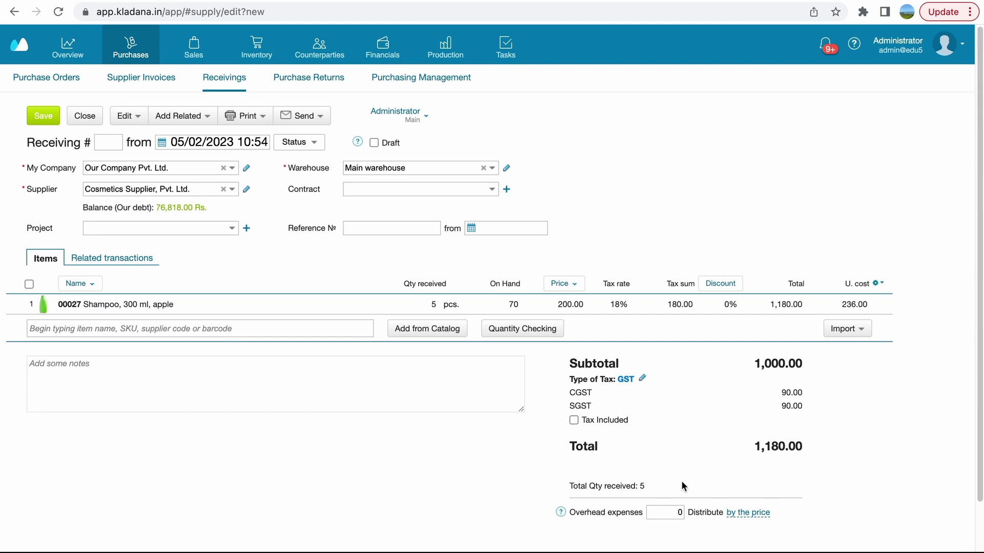
pyautogui.click(32, 118)
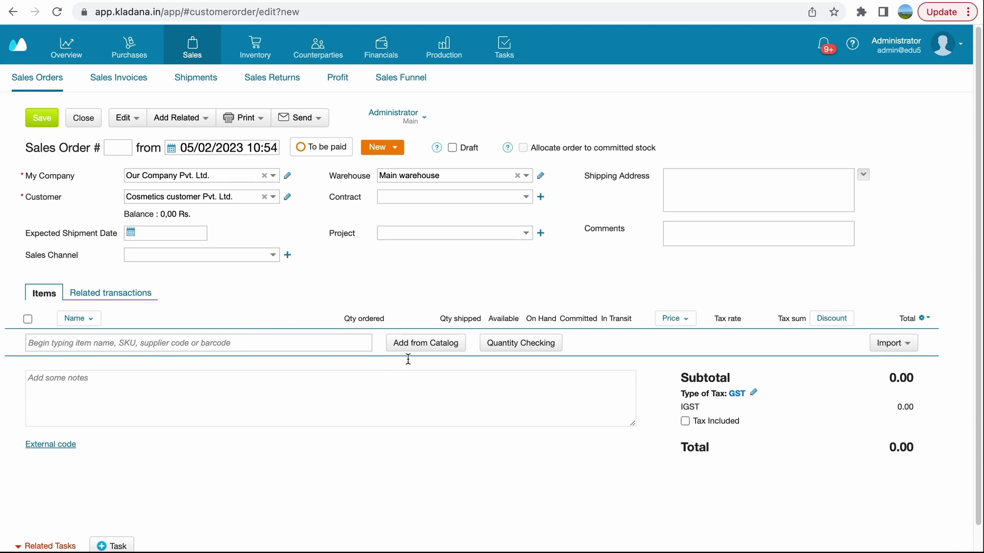
# Step: Add 5 pcs. of "Shampoo, 300 ml, apple" from the catalog's Cosmetics folder to the sales order
pyautogui.click(418, 344)
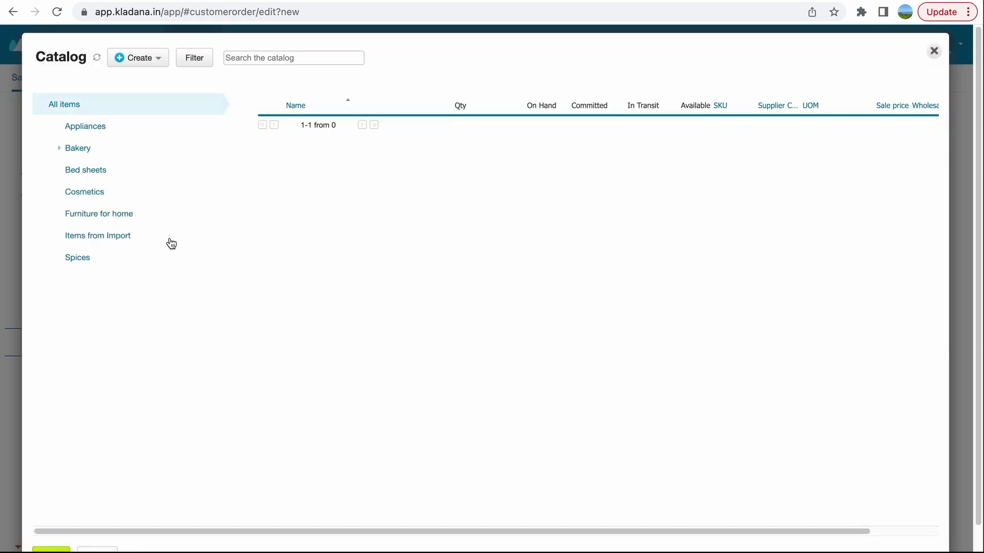
pyautogui.click(99, 198)
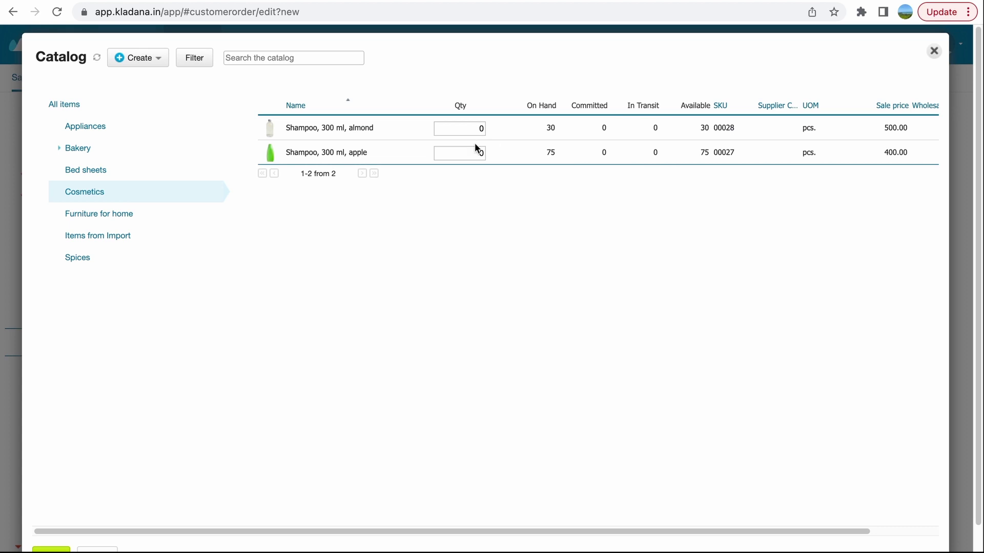
pyautogui.click(493, 154)
pyautogui.click(493, 154)
pyautogui.click(493, 154)
pyautogui.click(493, 154)
pyautogui.click(494, 154)
pyautogui.click(51, 550)
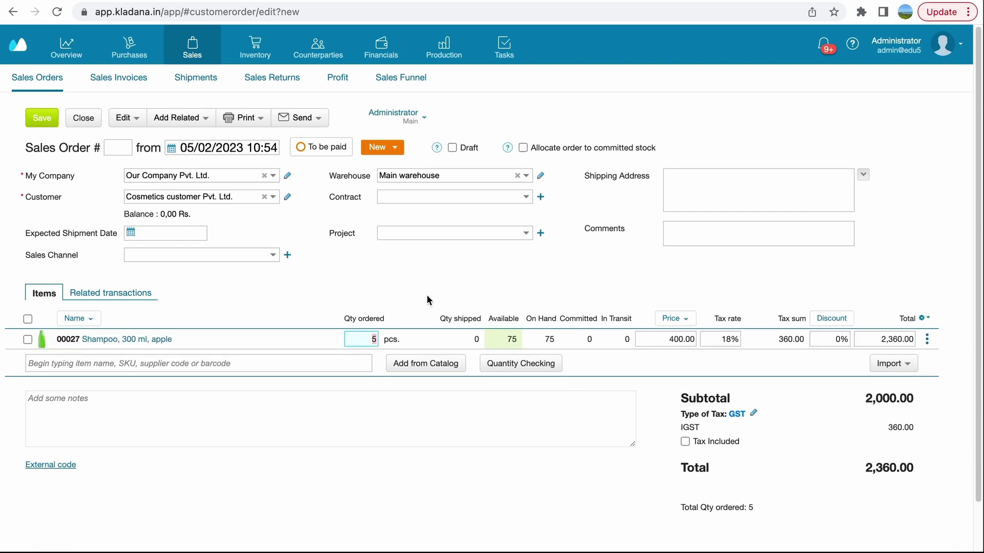
# Step: Create a related shipment from the sales order and save it
pyautogui.click(194, 123)
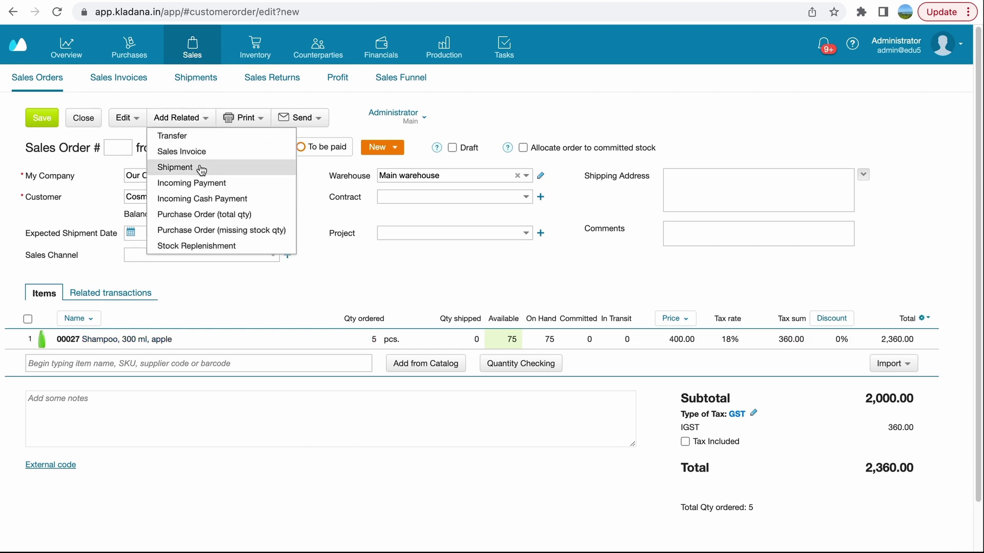
pyautogui.click(200, 167)
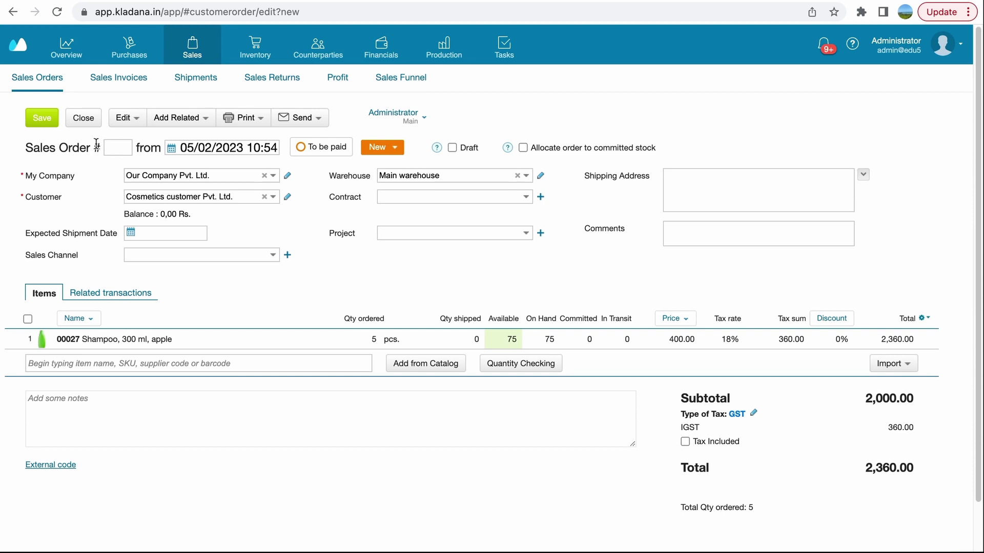
pyautogui.click(41, 122)
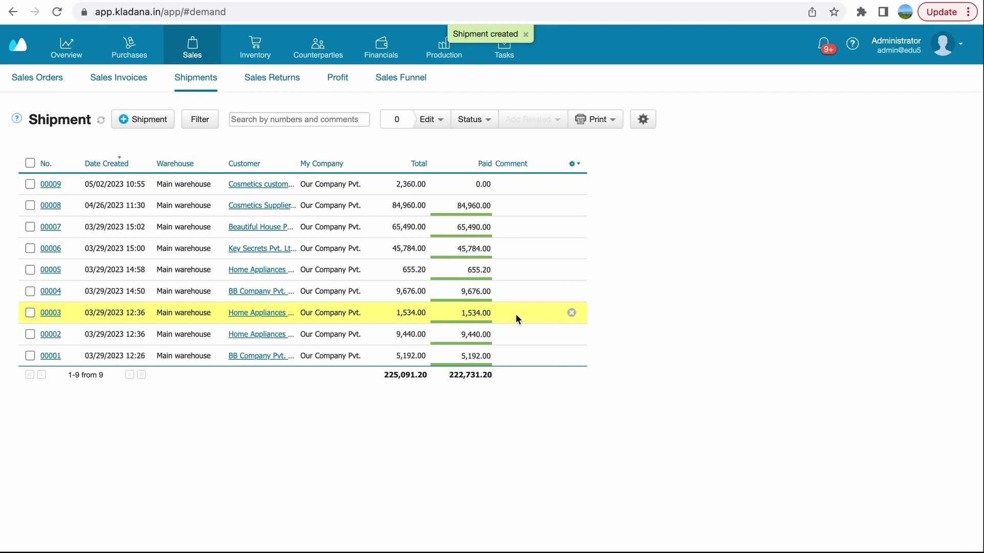
# Step: Open the newest shipment for the cosmetics customer and start Quantity Checking on its items
pyautogui.click(331, 186)
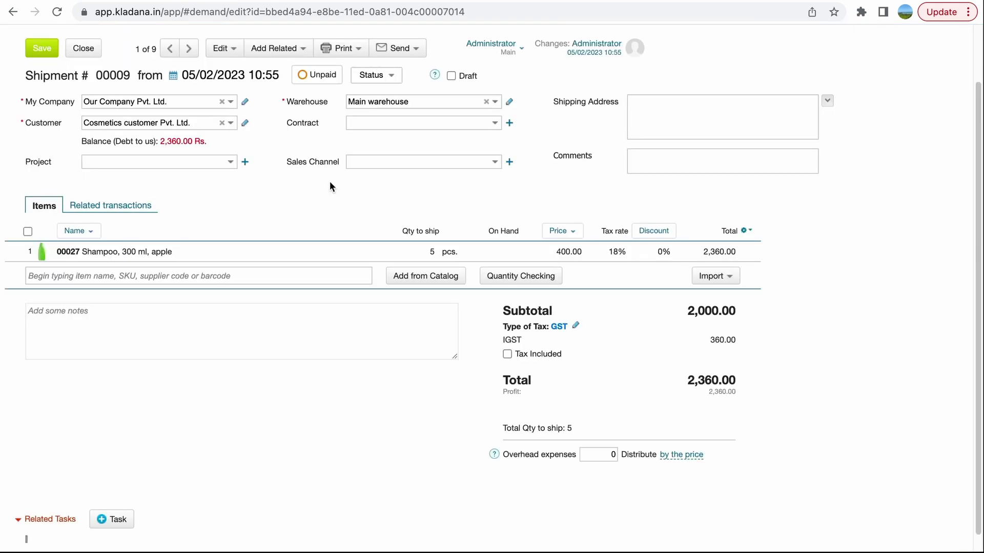
pyautogui.scroll(-1, 338, 234)
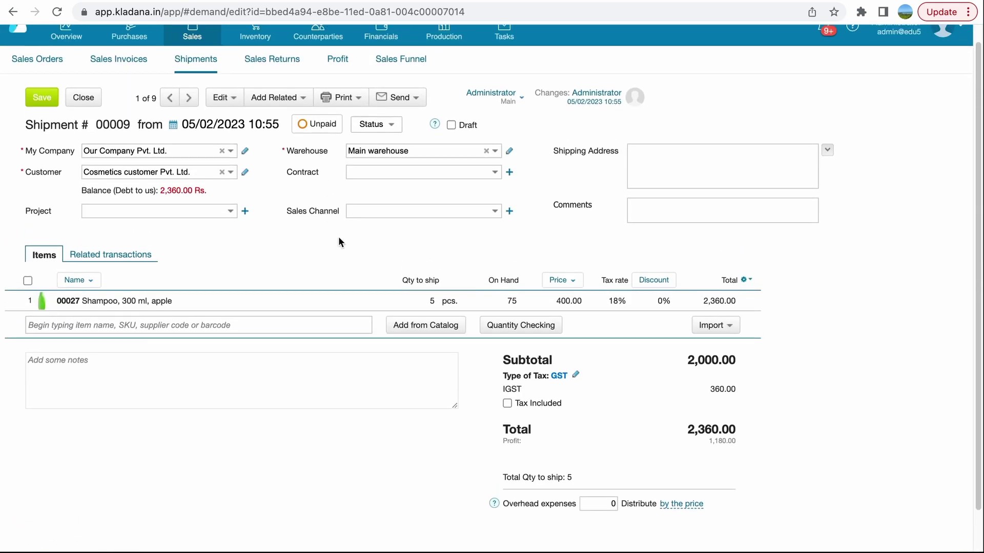
pyautogui.scroll(1, 339, 236)
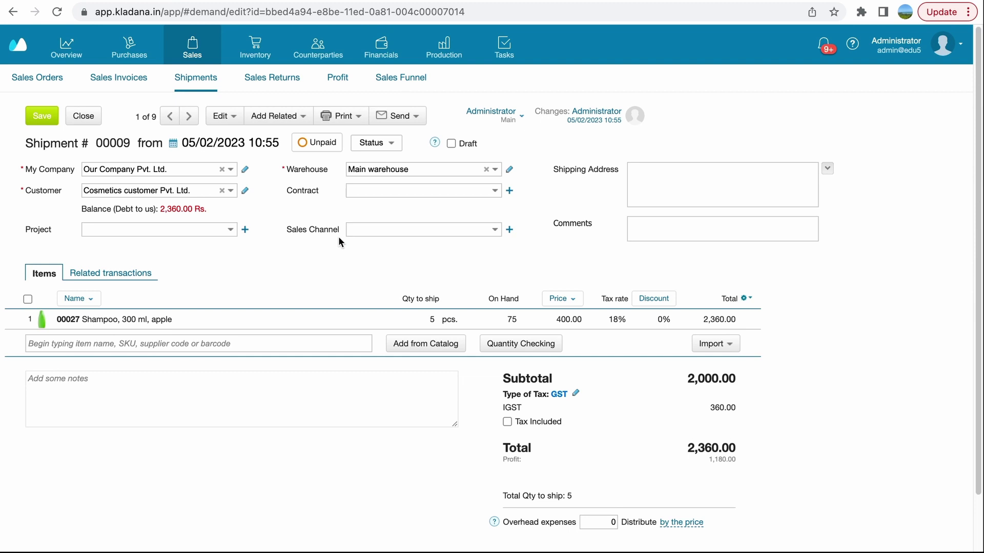
pyautogui.click(525, 352)
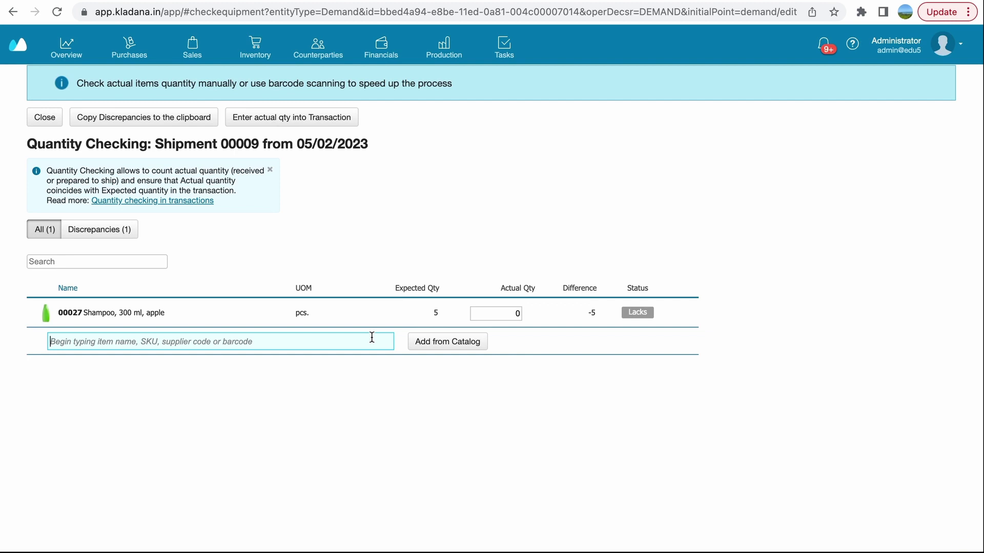
pyautogui.write('2000000000152')
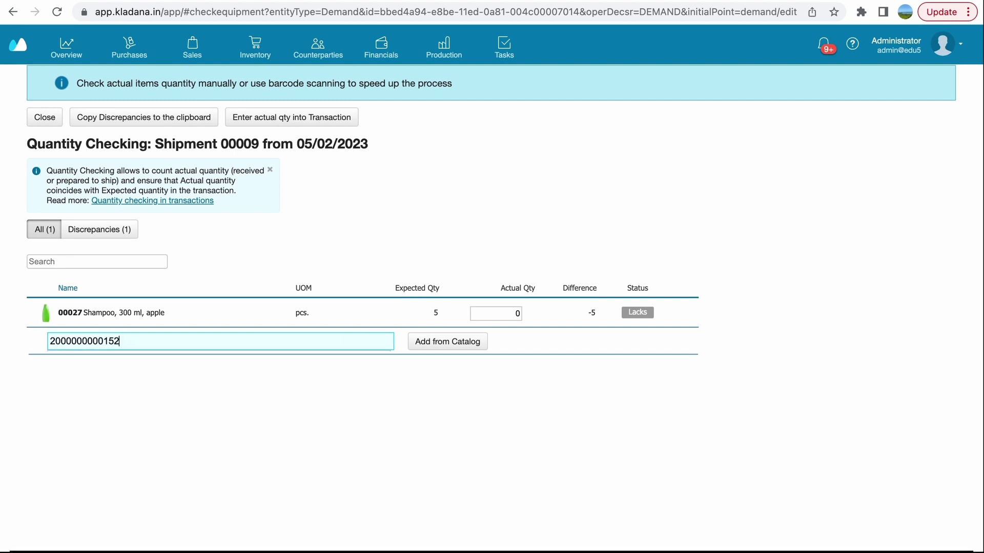
pyautogui.press('Return')
pyautogui.write('2000000000152')
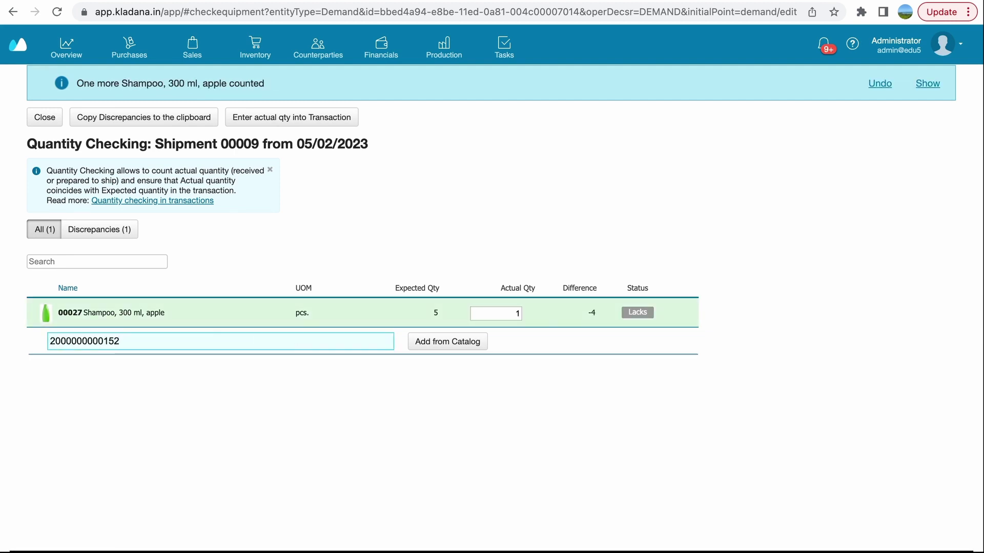
pyautogui.press('Return')
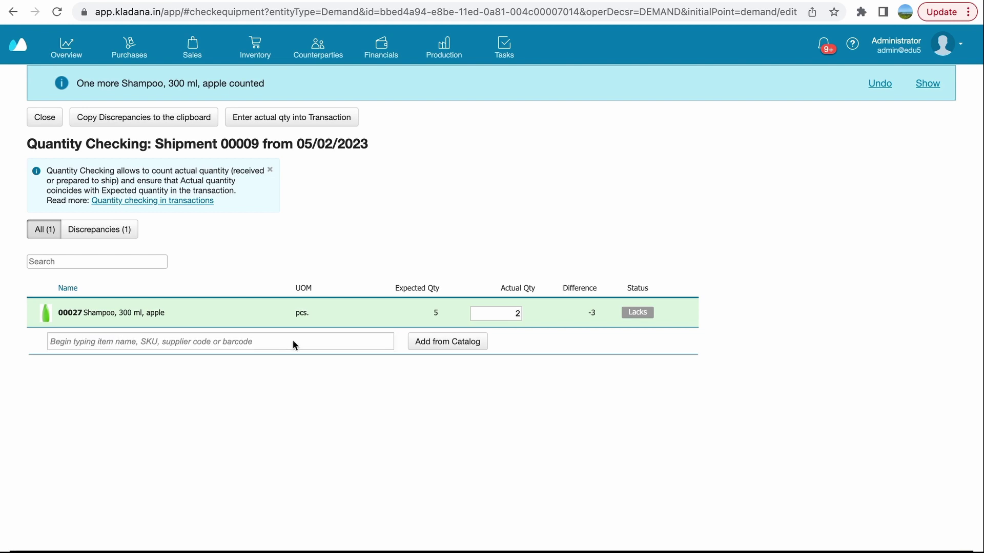
pyautogui.write('2000000000152')
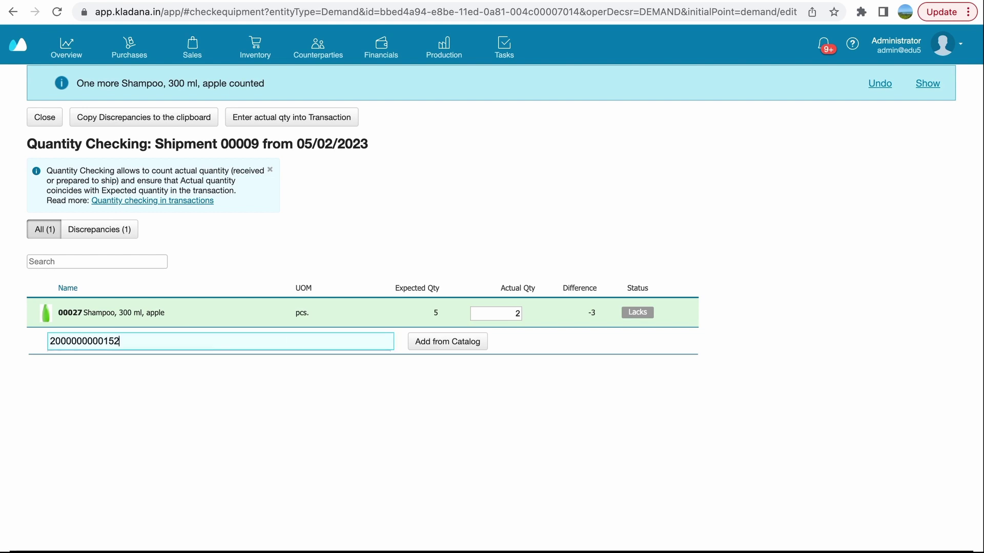
pyautogui.press('Return')
pyautogui.click(262, 340)
pyautogui.write('2000000000152')
pyautogui.press('Return')
pyautogui.click(253, 338)
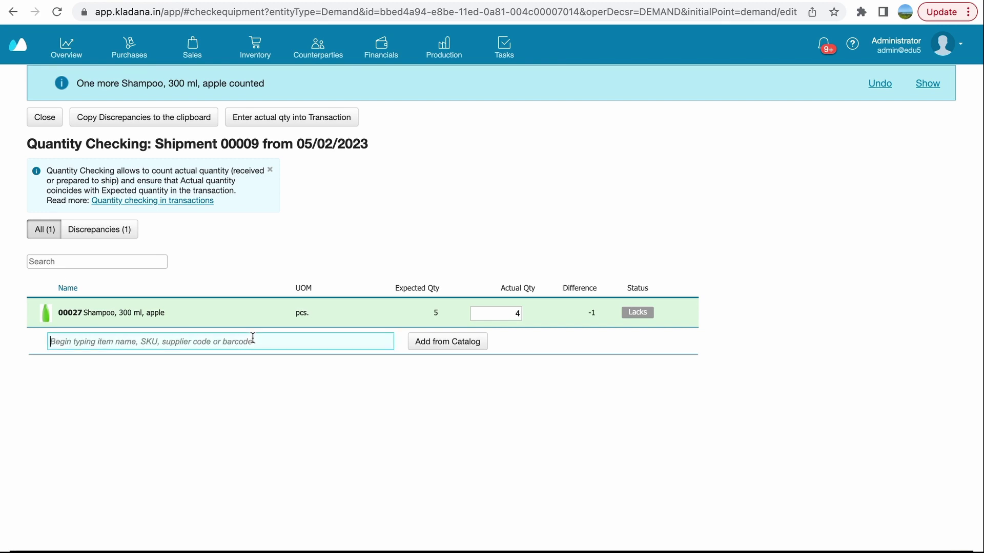
pyautogui.write('2000000000152')
pyautogui.press('Return')
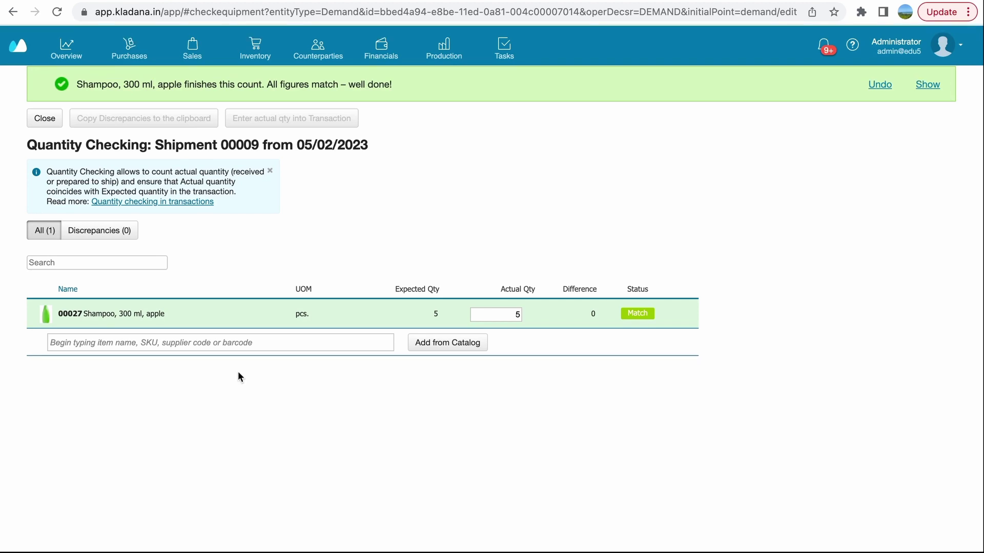
pyautogui.click(45, 118)
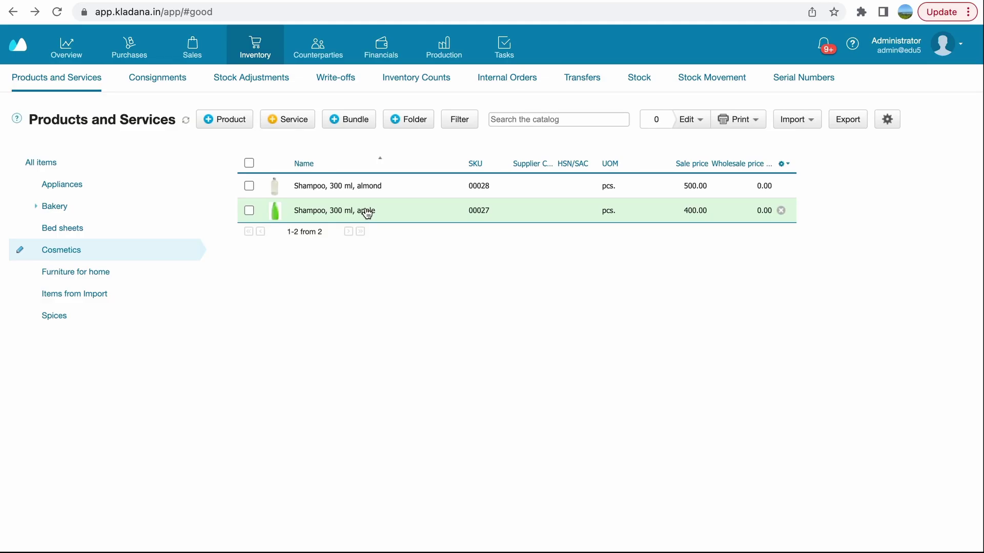
# Step: Open the 300 ml apple shampoo's product card, view its print options for price tags and thermal labels, and close the card
pyautogui.click(365, 213)
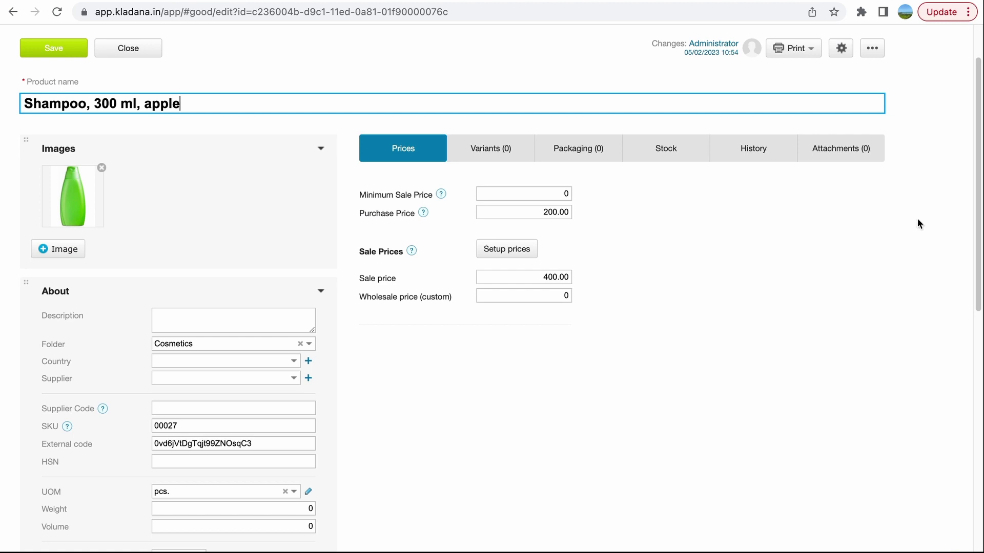
pyautogui.click(793, 54)
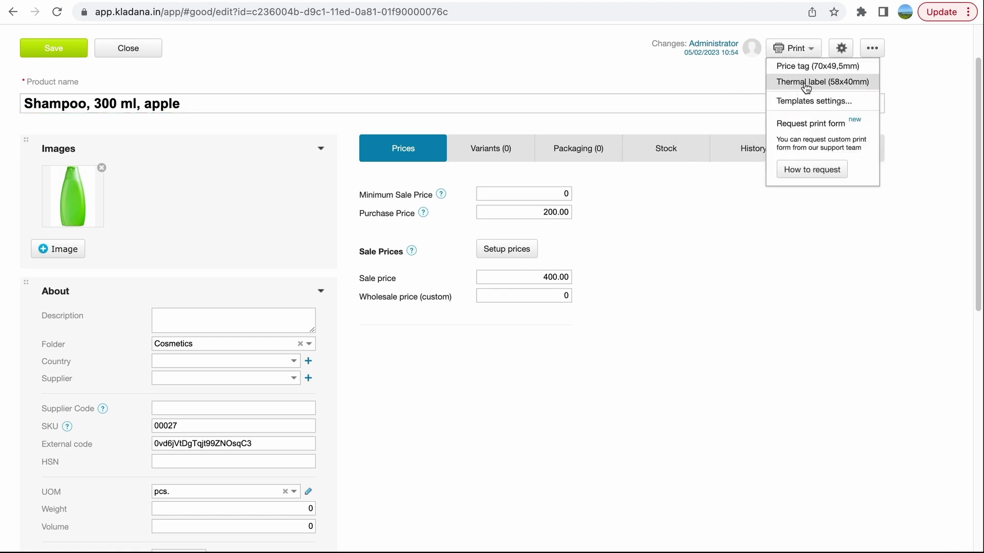
pyautogui.click(712, 247)
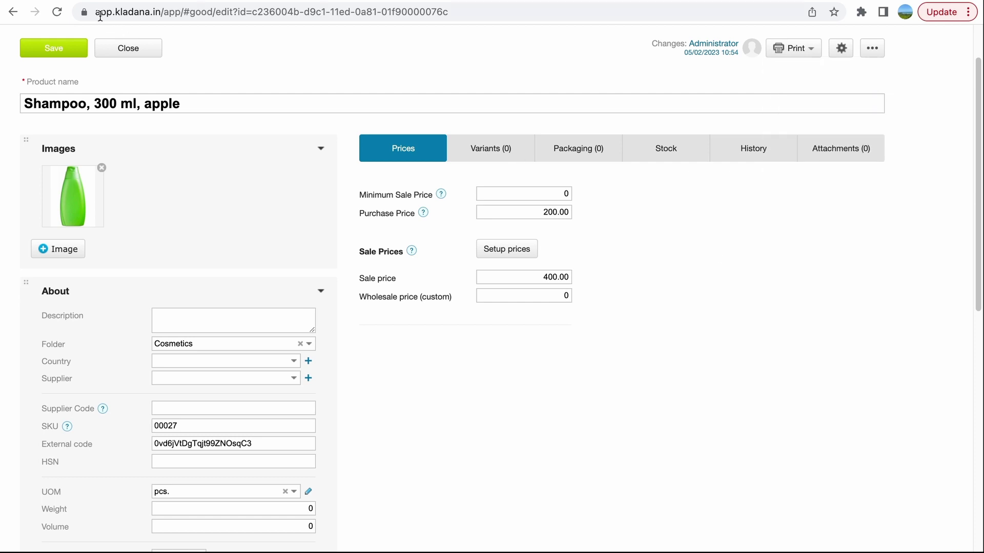
pyautogui.click(119, 53)
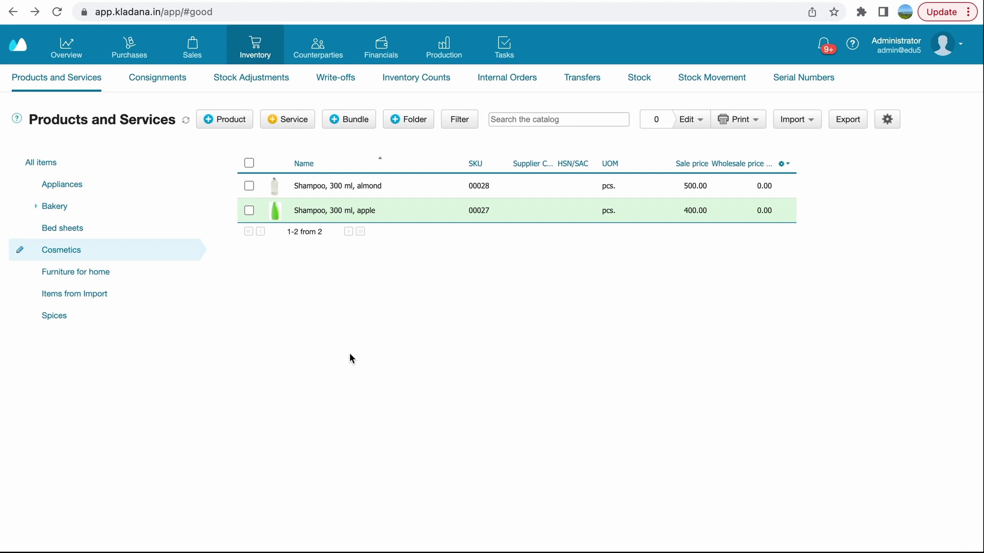
# Step: Select both the apple and almond 300 ml shampoos in the Cosmetics folder and view their print options
pyautogui.click(249, 211)
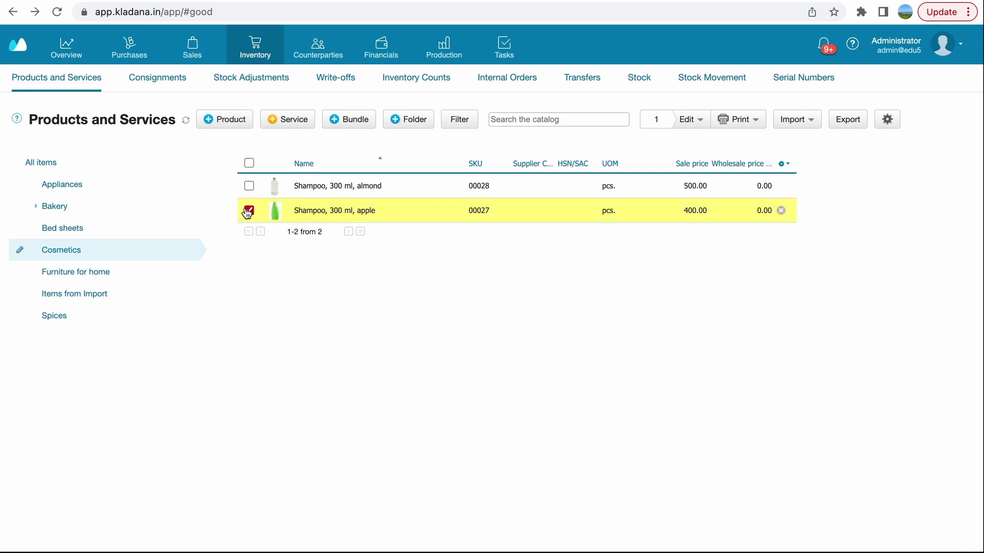
pyautogui.click(250, 186)
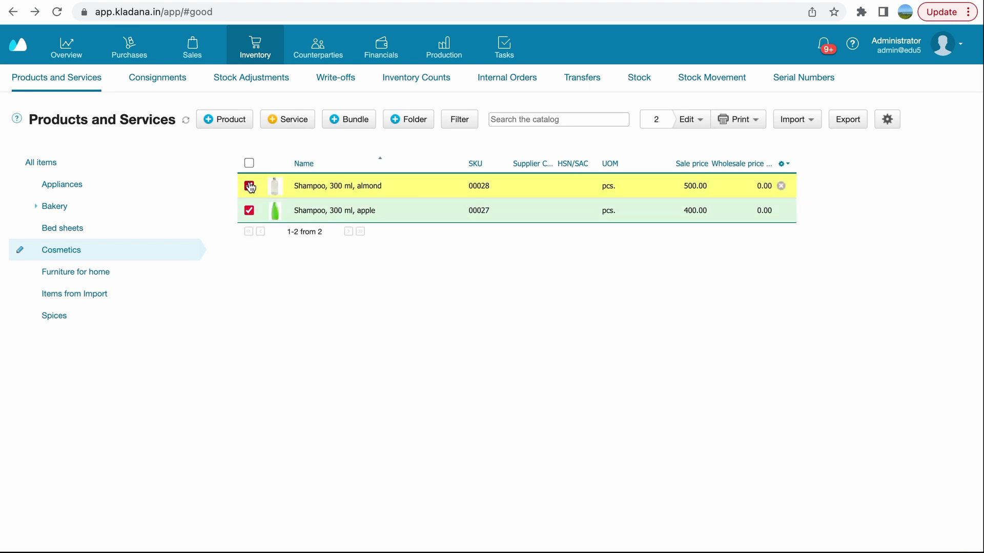
pyautogui.click(740, 124)
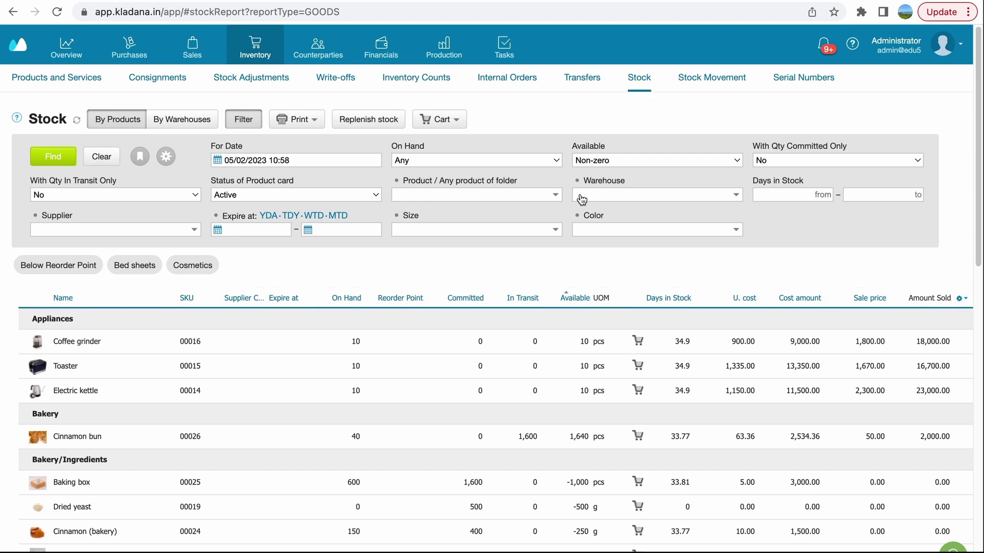
# Step: Filter the stock report by Cosmetics, generate 58x40mm thermal labels with Sale price and quantity as in transaction, check the label file's page count and close it
pyautogui.click(187, 266)
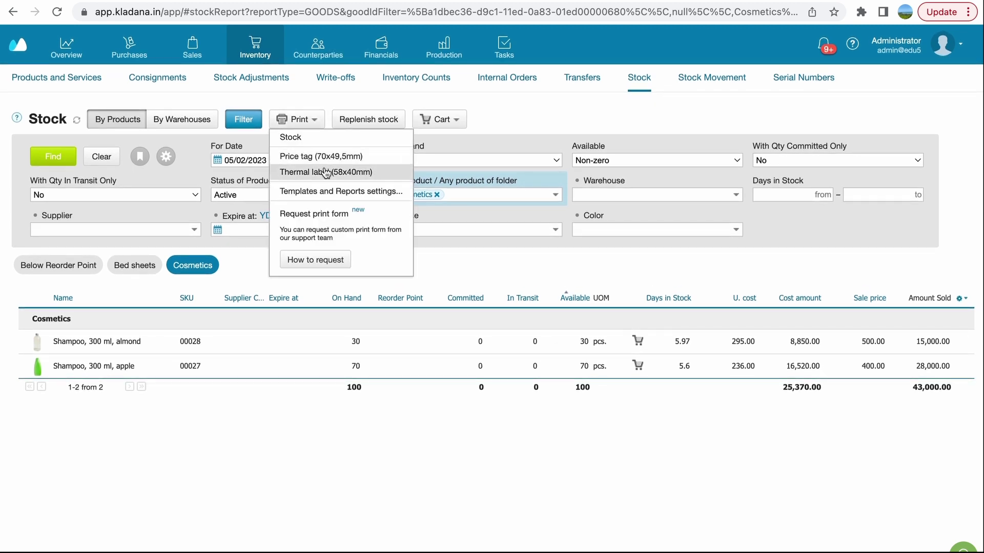
pyautogui.click(326, 173)
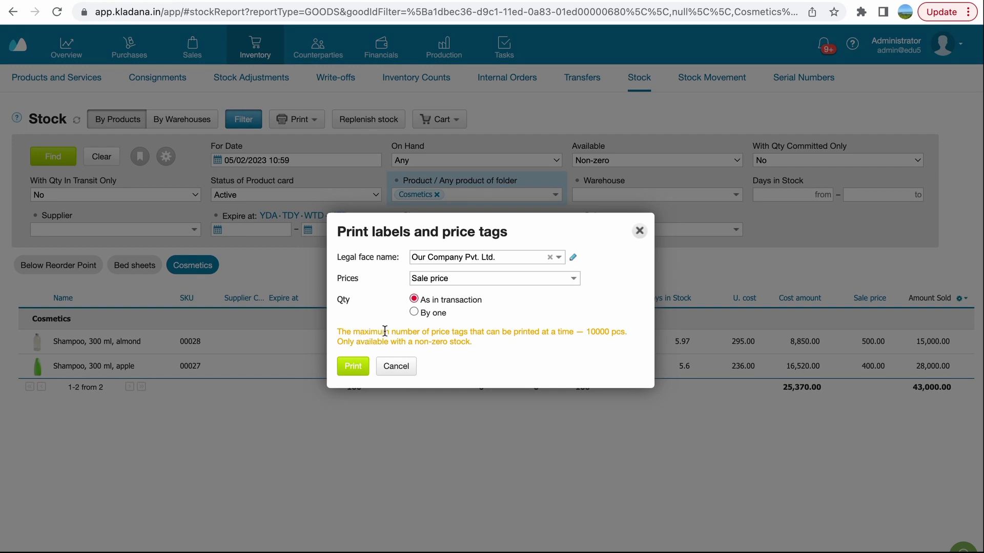
pyautogui.click(438, 279)
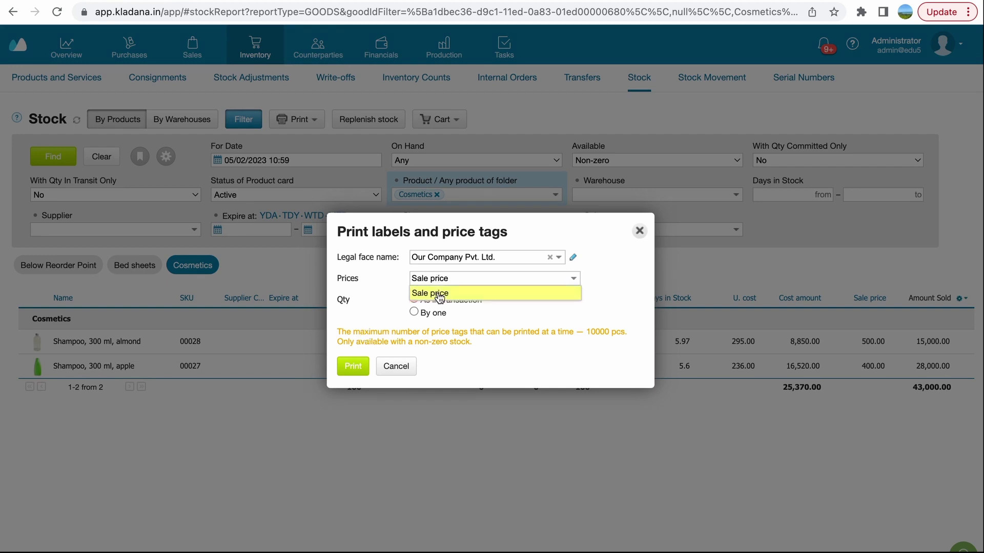
pyautogui.click(439, 296)
pyautogui.click(352, 366)
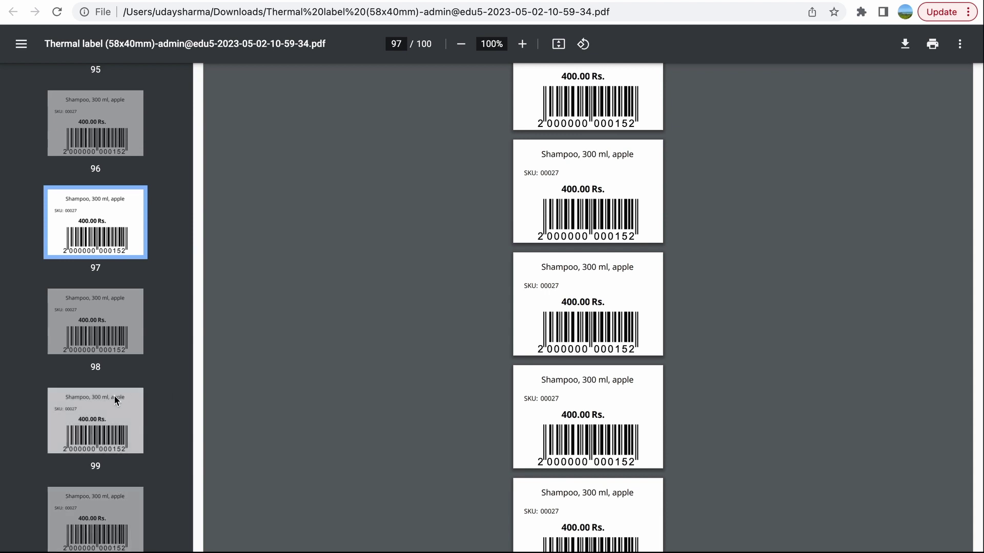
pyautogui.doubleClick(424, 43)
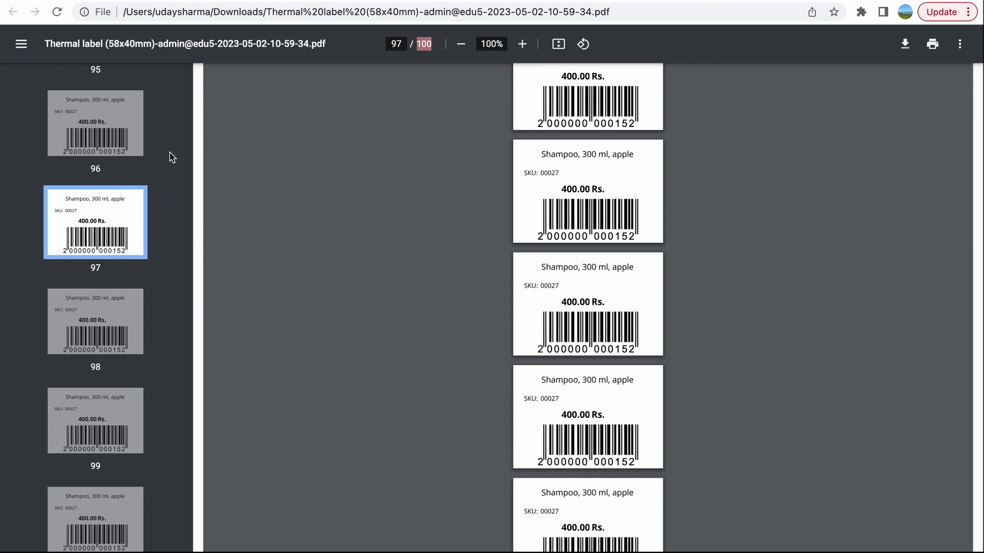
pyautogui.press('super+w')
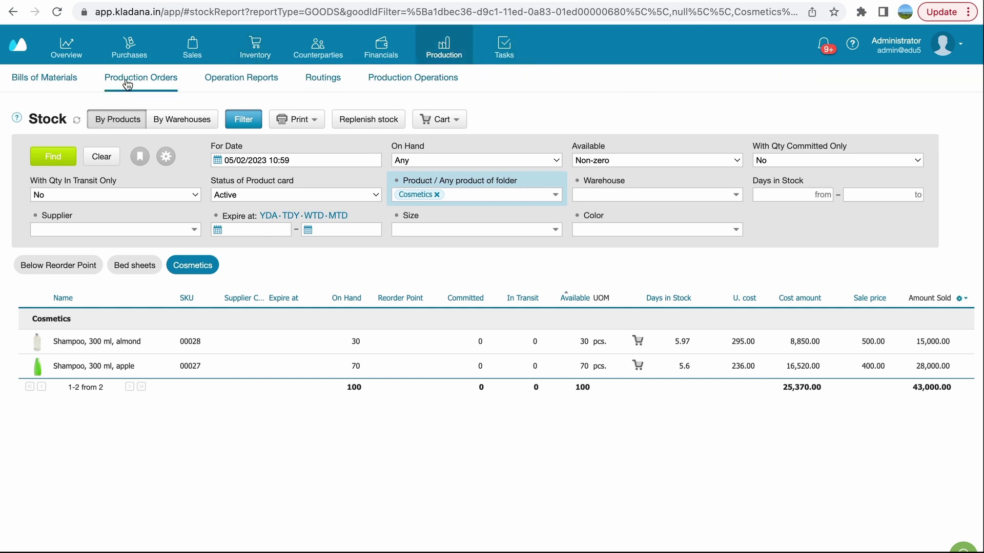
# Step: Open production order 00001 from the production orders list and view its finished products
pyautogui.click(125, 85)
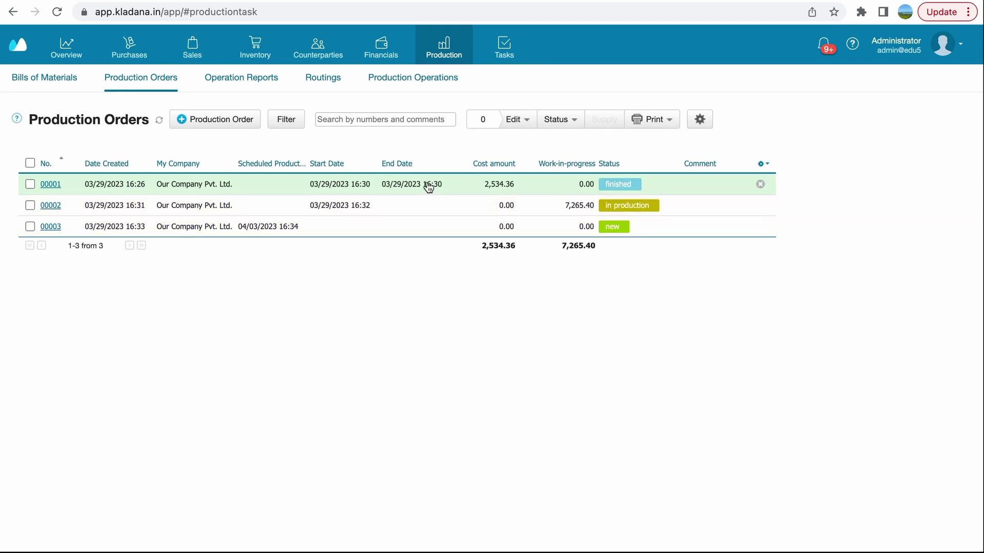
pyautogui.click(428, 187)
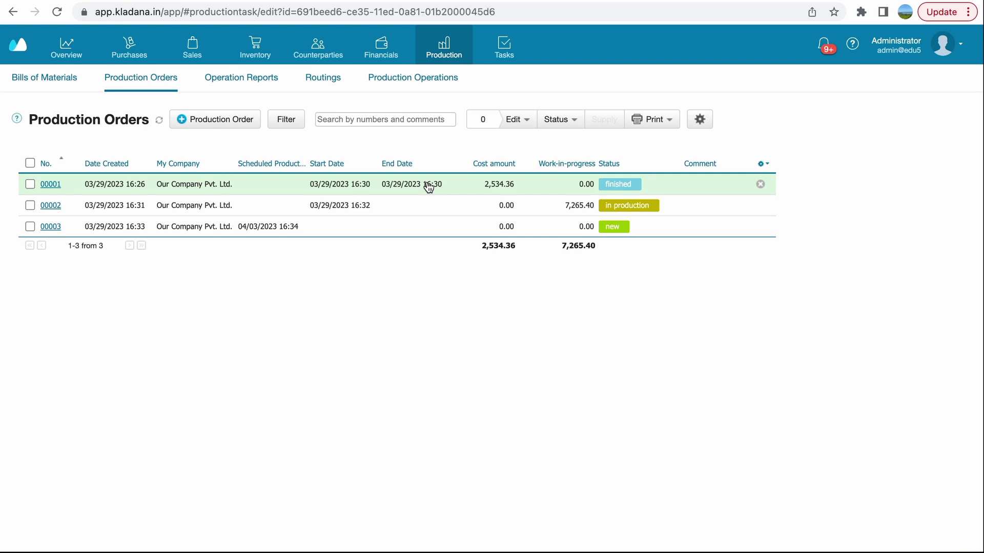
pyautogui.scroll(-1, 429, 186)
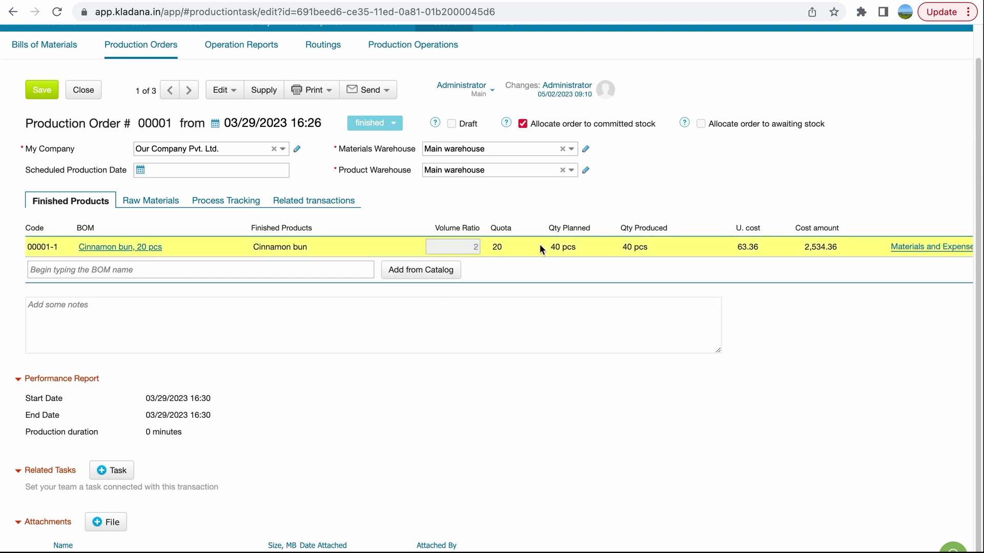
# Step: Generate 58x40mm thermal labels for the production order with Sale price and quantity as in transaction, and check the label file's page count
pyautogui.click(326, 92)
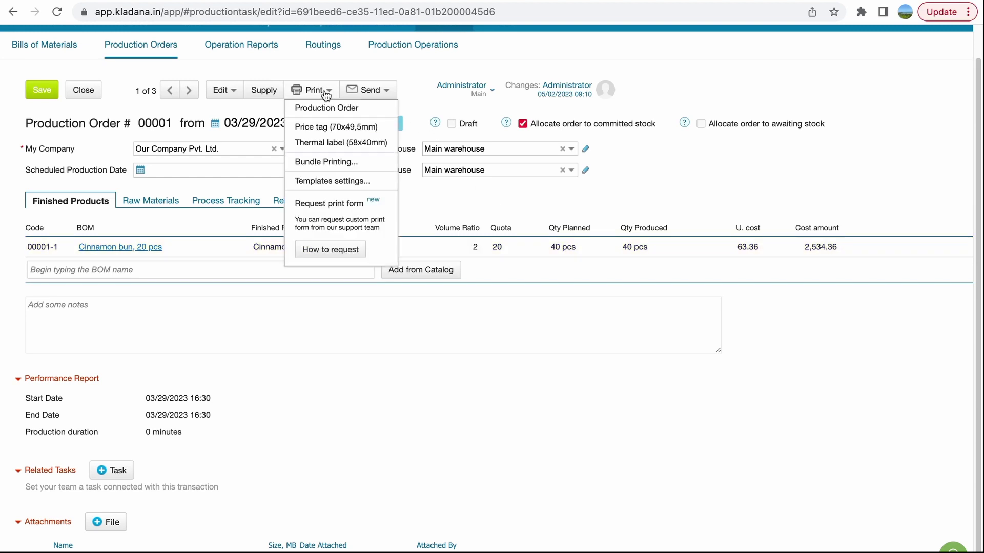
pyautogui.click(327, 136)
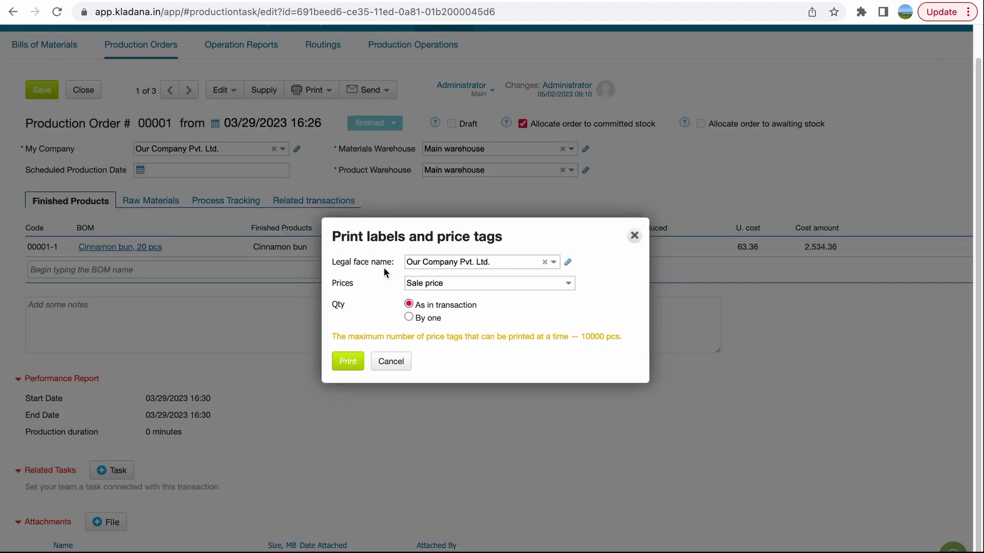
pyautogui.click(349, 361)
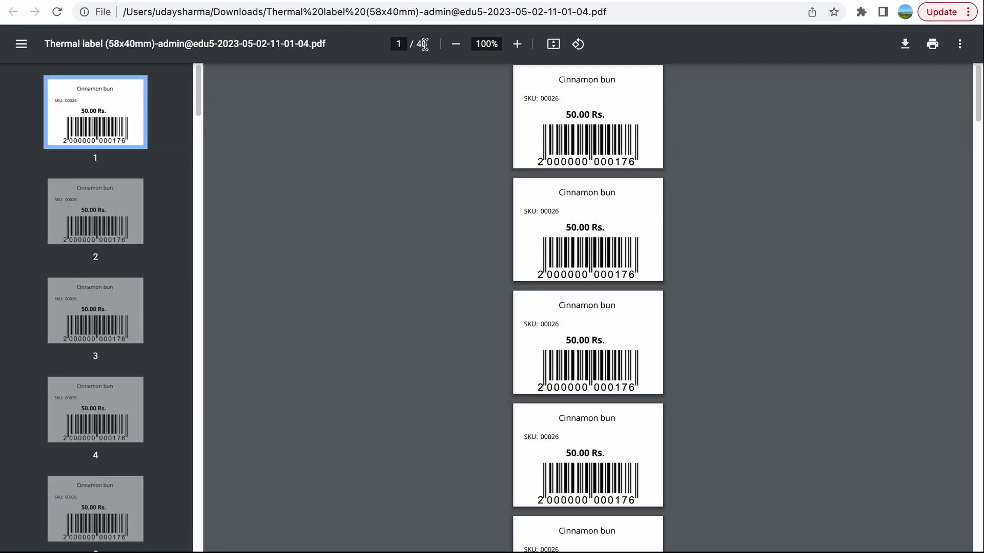
pyautogui.doubleClick(424, 44)
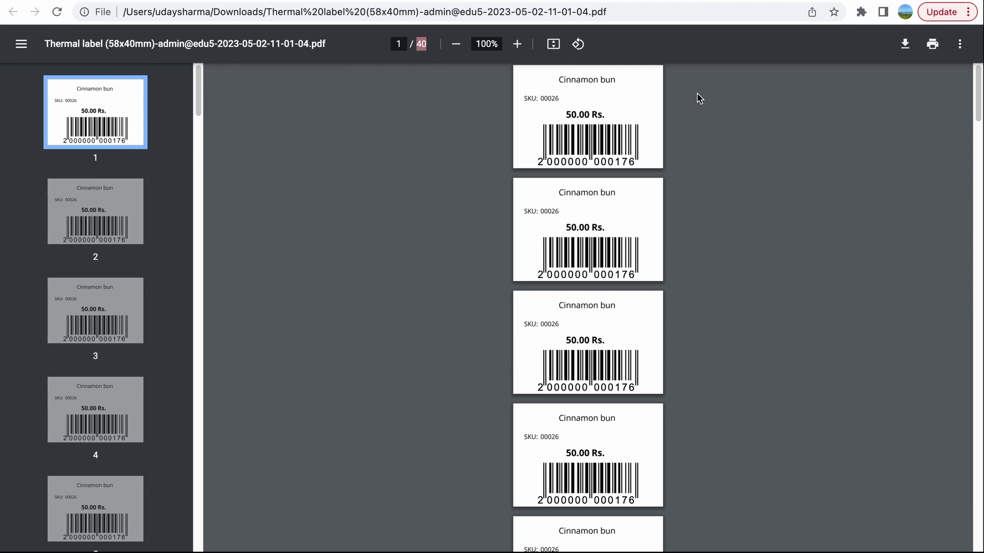